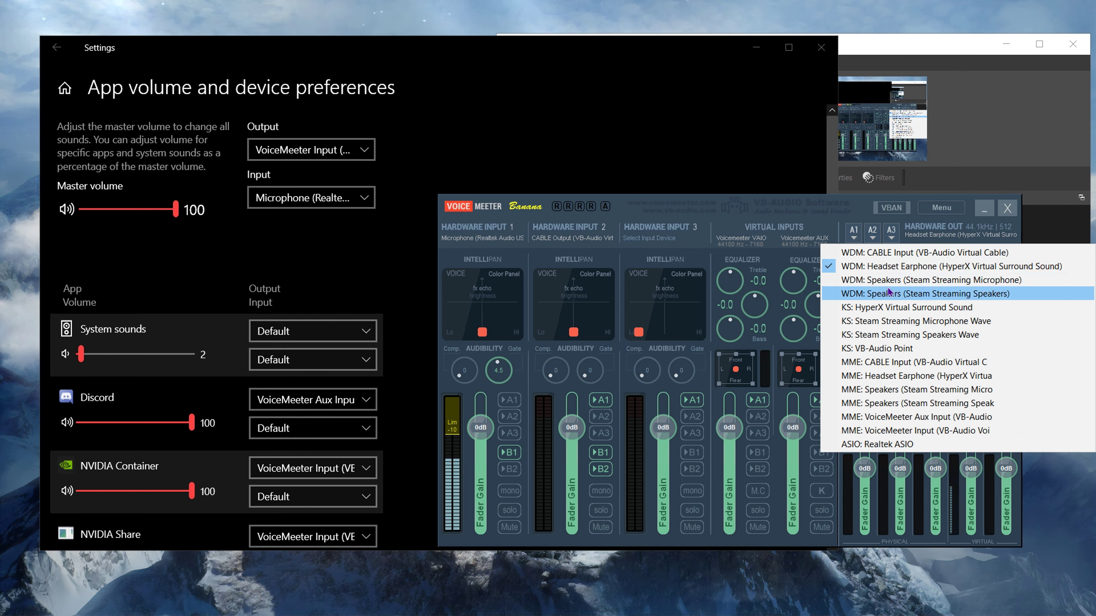
# Set the hardware output to WDM: Headset Earphone (HyperX Virtual Surround Sound) and Hardware Input 2 to WDM: CABLE Output (VB-Audio Virtual Cable).
pyautogui.click(876, 267)
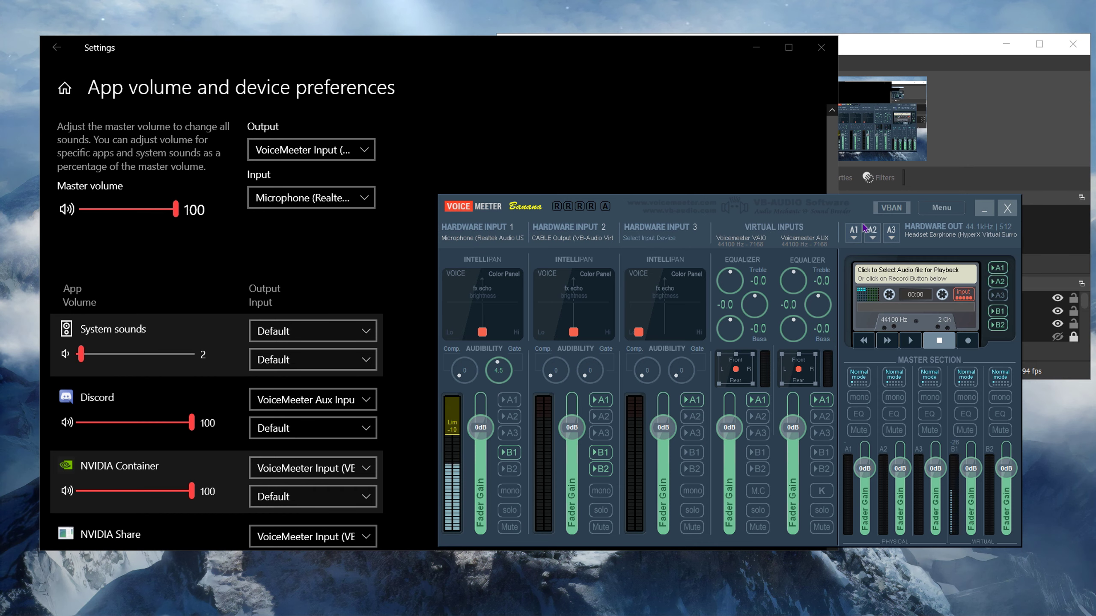
pyautogui.moveTo(725, 203); pyautogui.dragTo(731, 202)
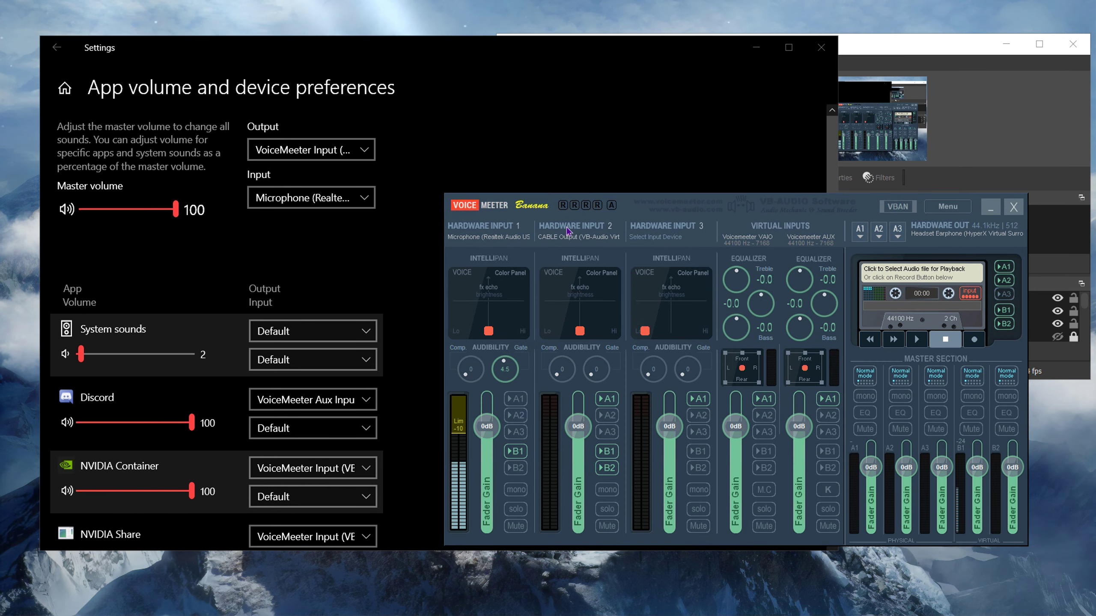
pyautogui.click(582, 240)
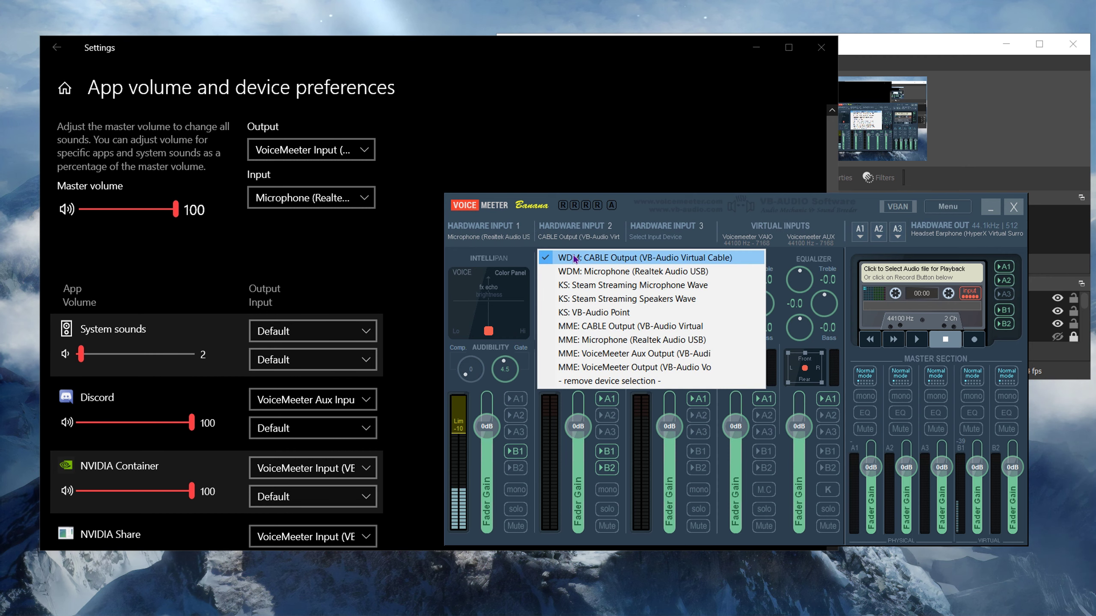
pyautogui.click(574, 258)
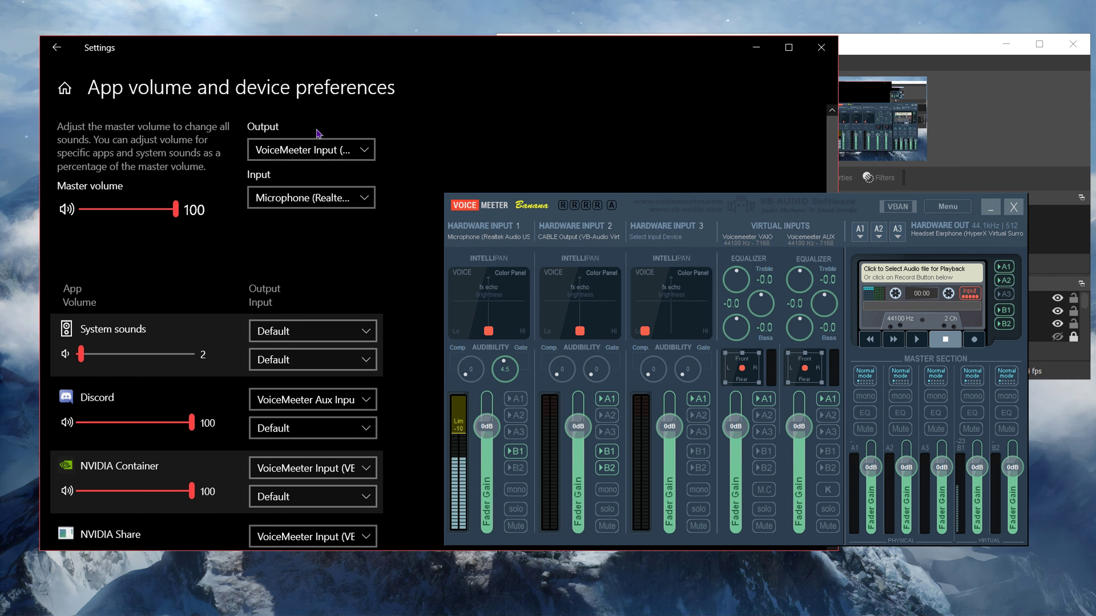
# Choose VoiceMeeter Input (VB-Audio VoiceMeeter VAIO) as the system's main output device in the Windows app volume settings.
pyautogui.click(306, 166)
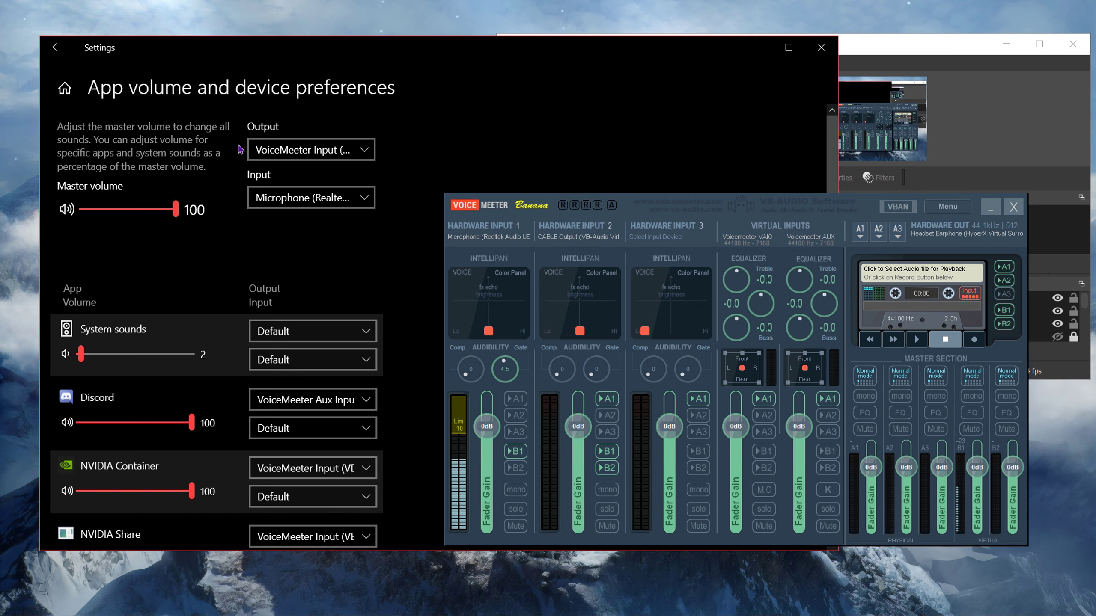
pyautogui.click(305, 155)
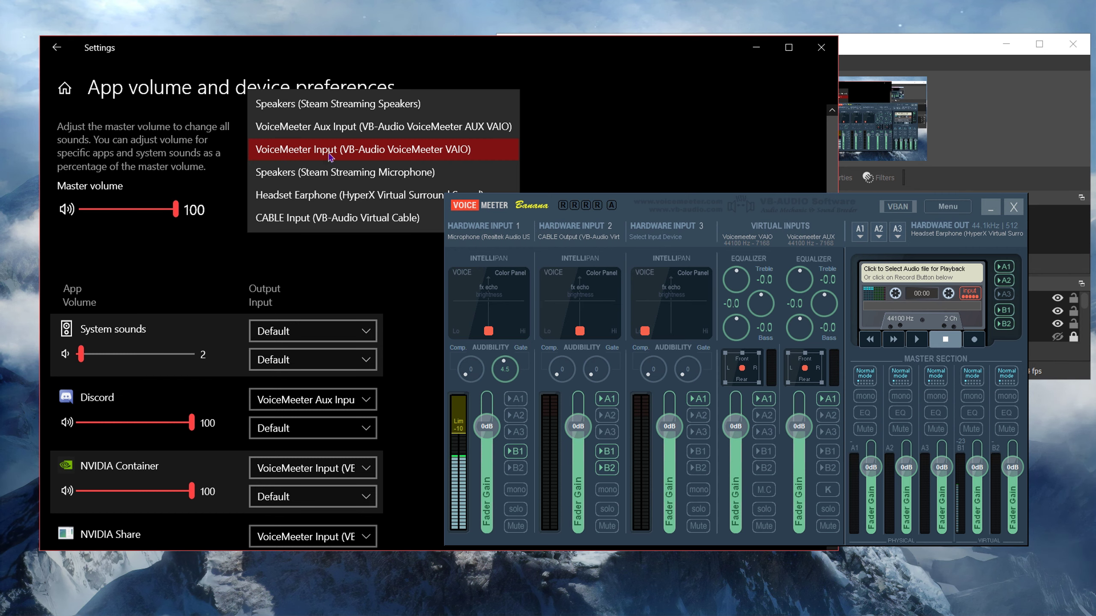
pyautogui.click(321, 151)
# Switch to OBS and add an Audio Output Capture source named "discord test" using the VoiceMeeter Aux Input (VB-Audio VoiceMeeter AUX VAIO) device.
pyautogui.click(903, 136)
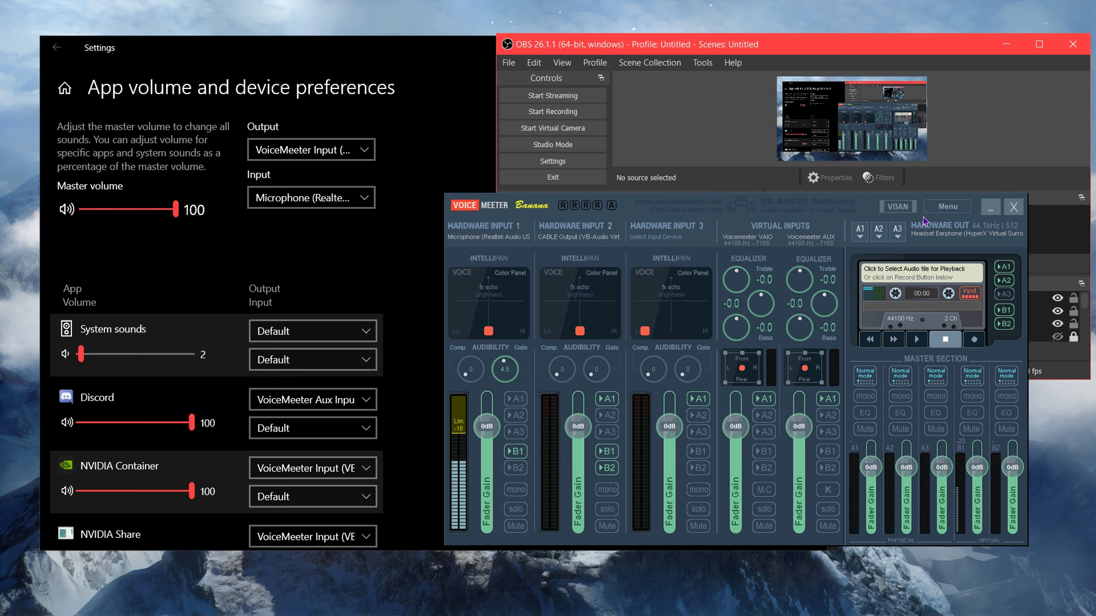
pyautogui.click(991, 207)
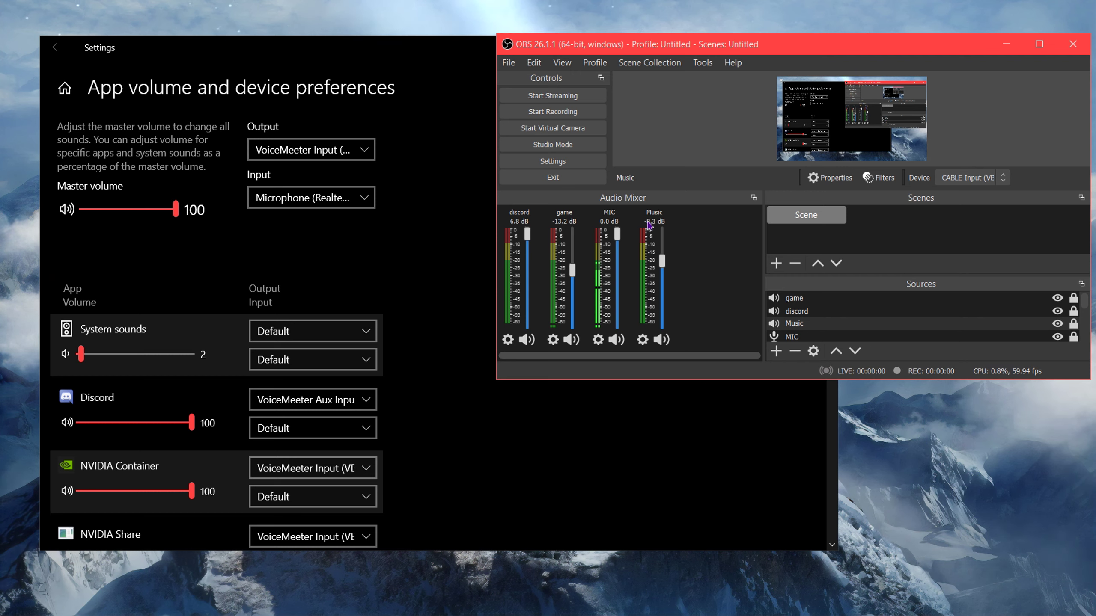
pyautogui.click(776, 351)
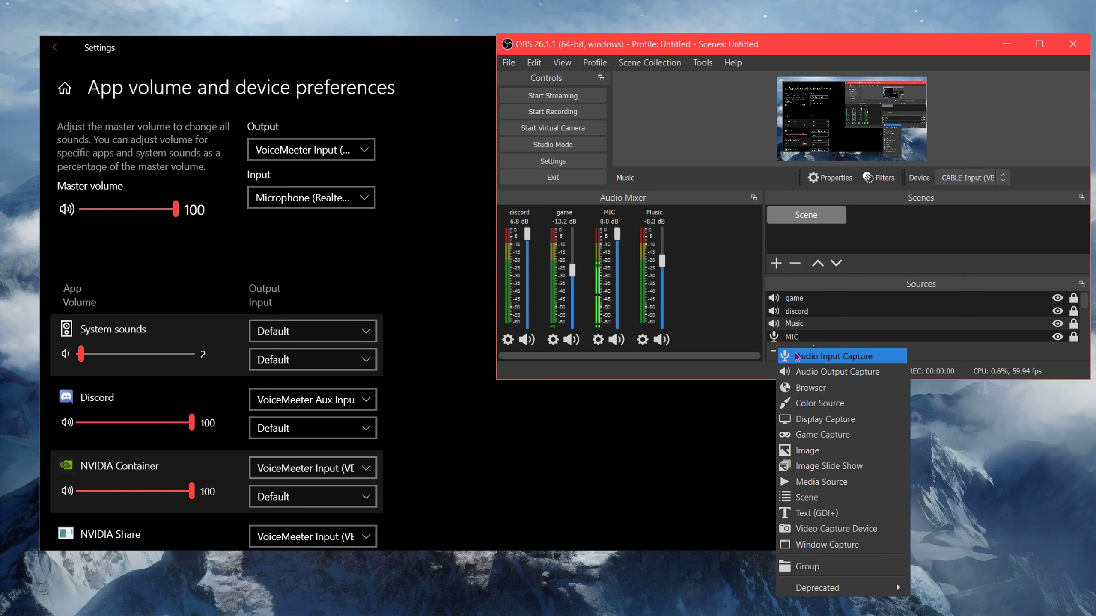
pyautogui.click(805, 372)
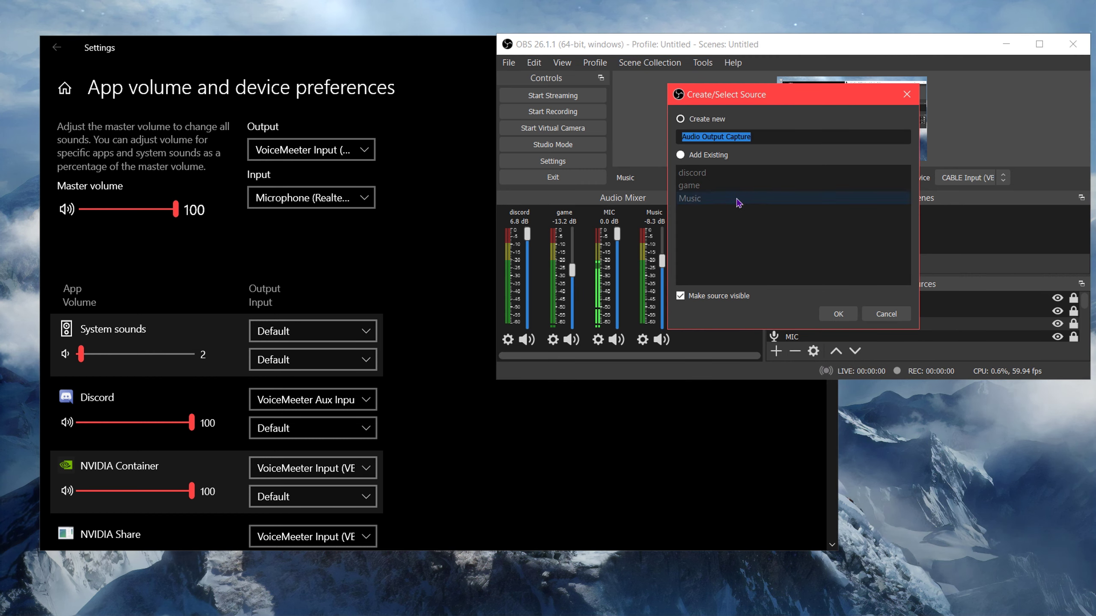
pyautogui.write('discord test')
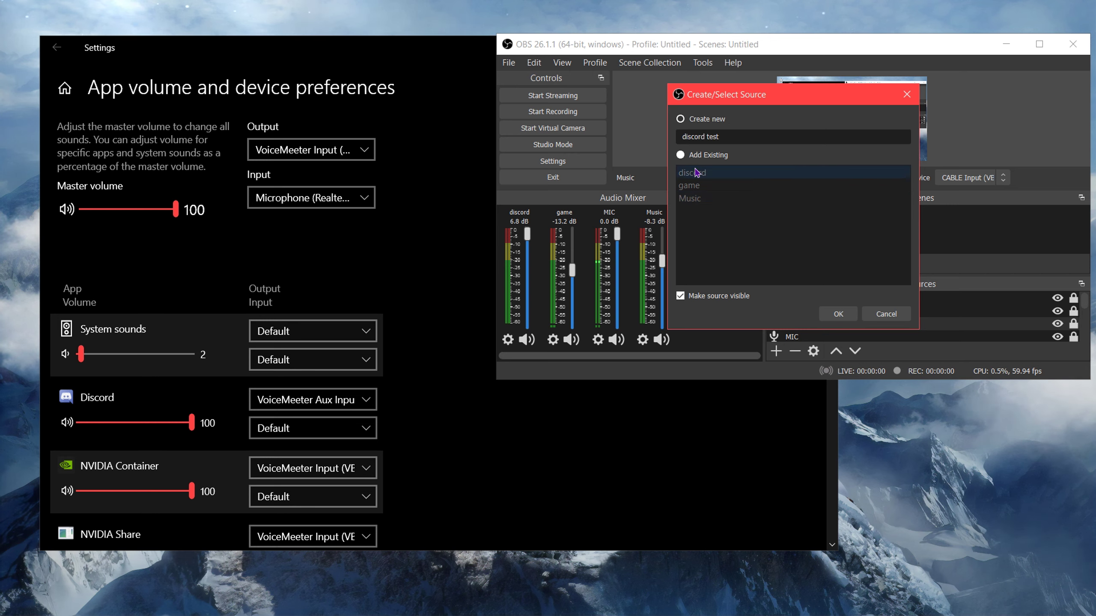
pyautogui.click(838, 314)
pyautogui.click(636, 48)
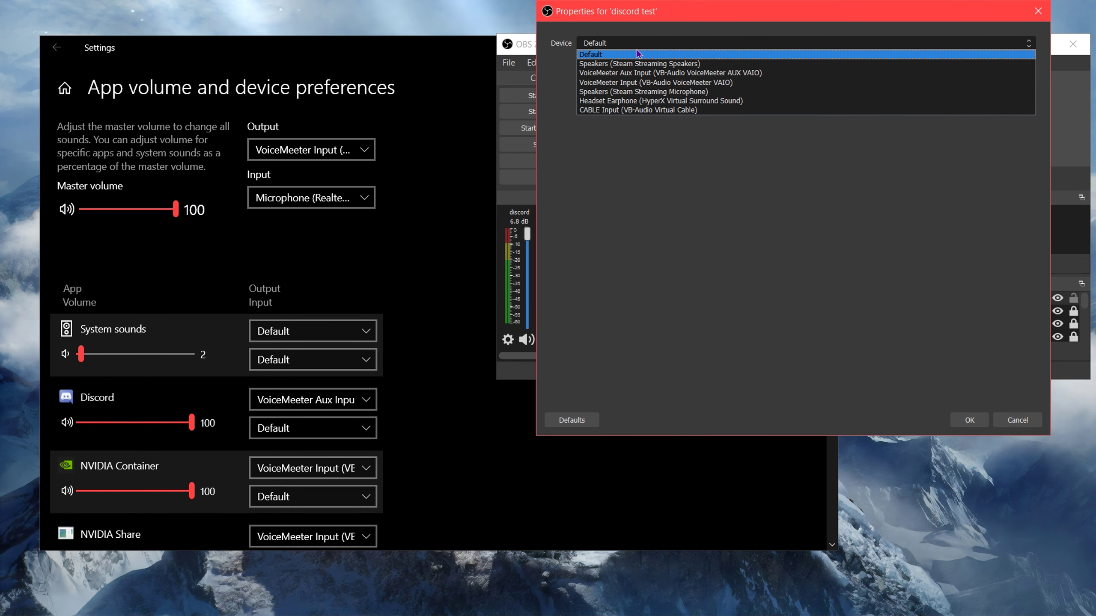
pyautogui.click(656, 73)
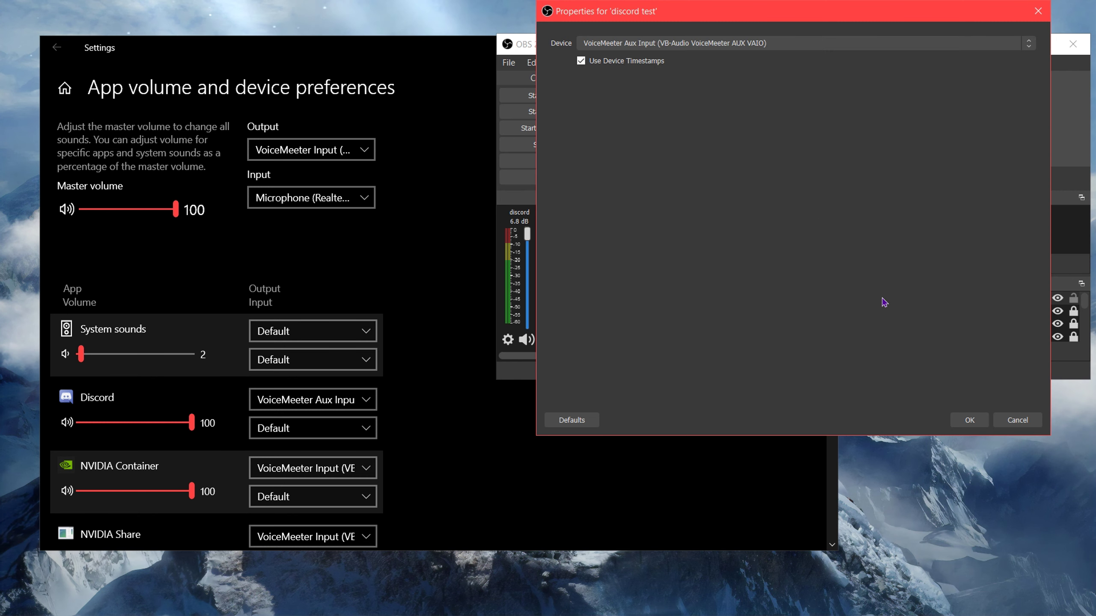
pyautogui.click(970, 420)
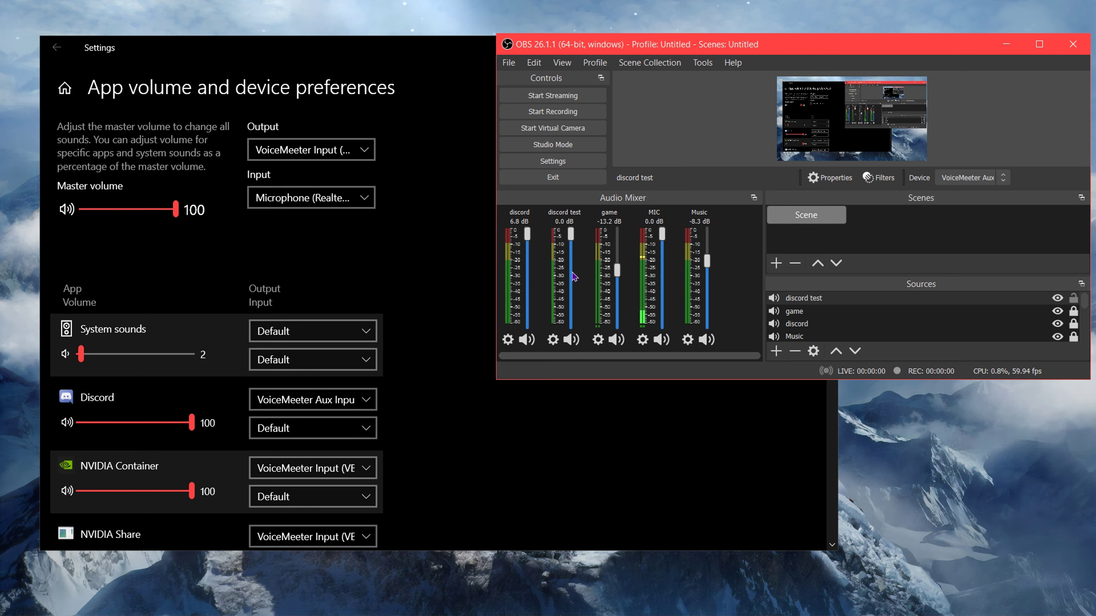
pyautogui.click(570, 340)
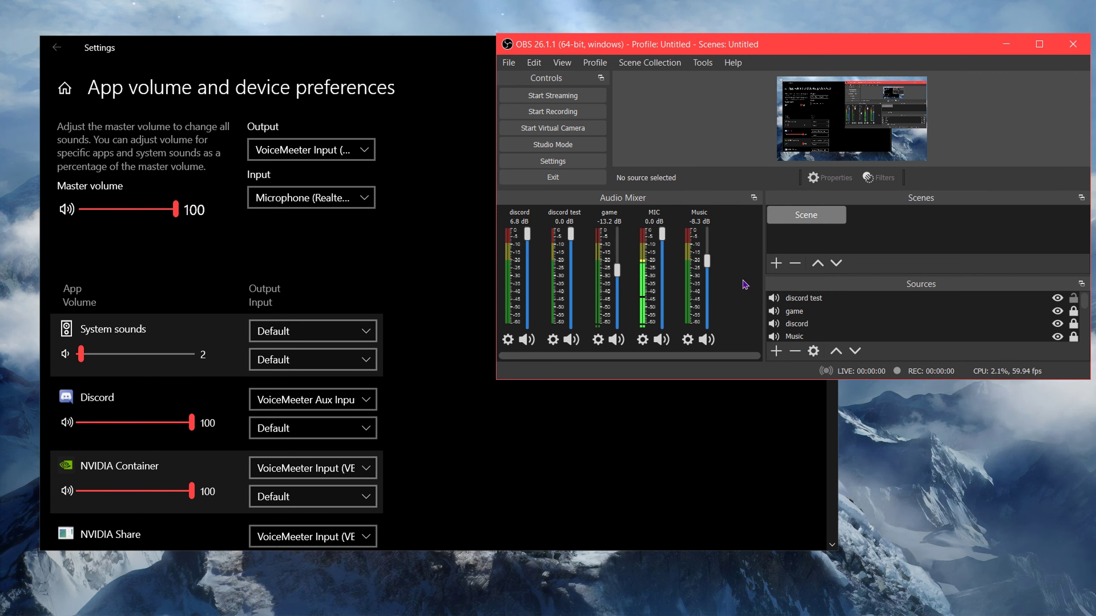
# Add an Audio Output Capture source named "Game test" using the VoiceMeeter Input (VB-Audio VoiceMeeter VAIO) device.
pyautogui.click(776, 350)
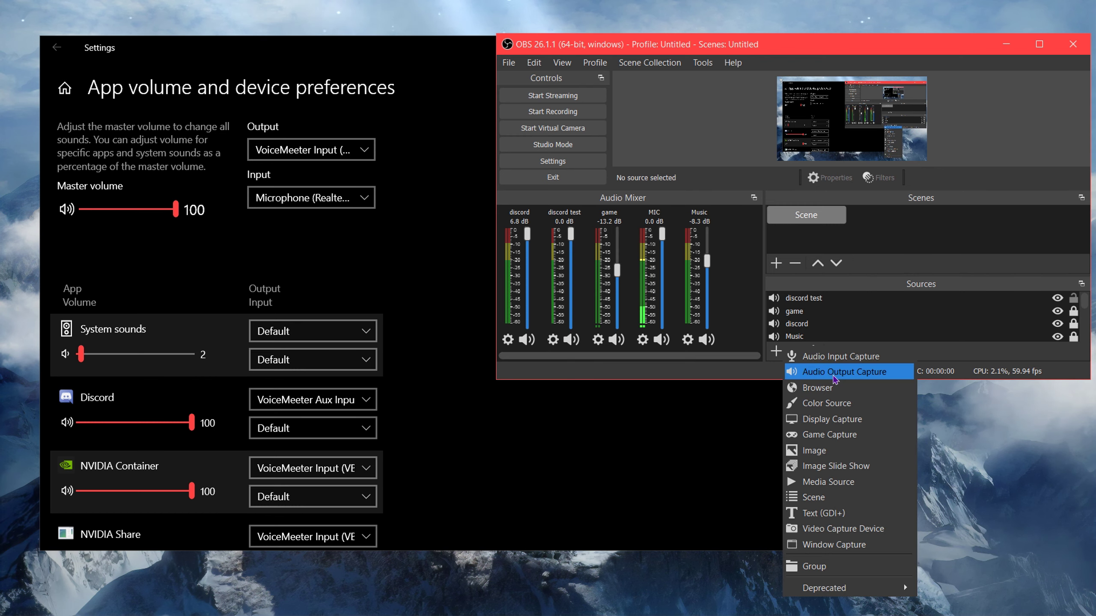
pyautogui.click(834, 372)
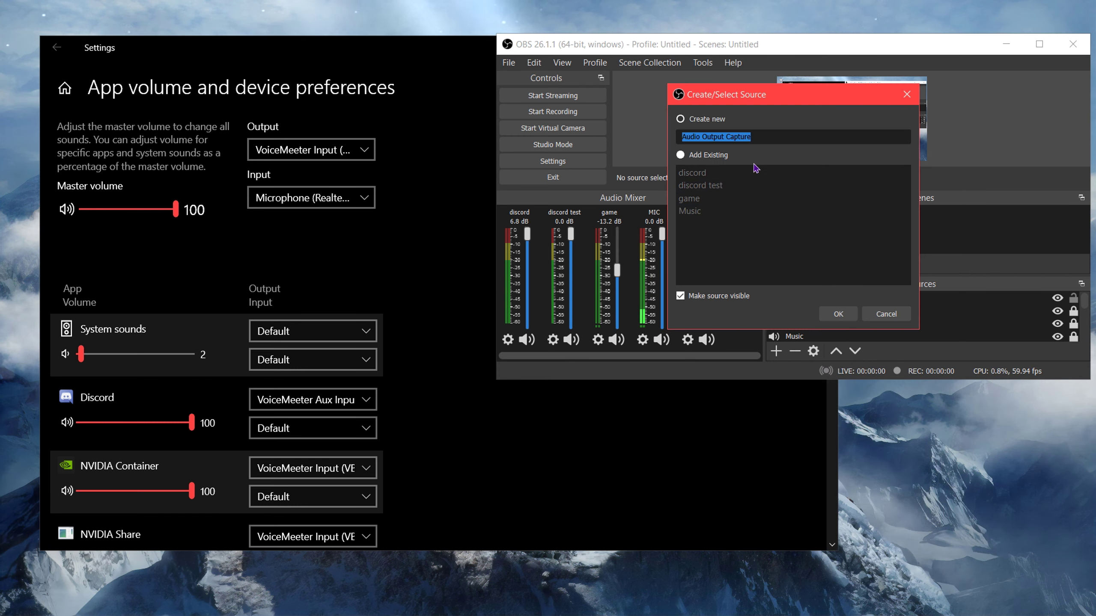
pyautogui.write('Game test')
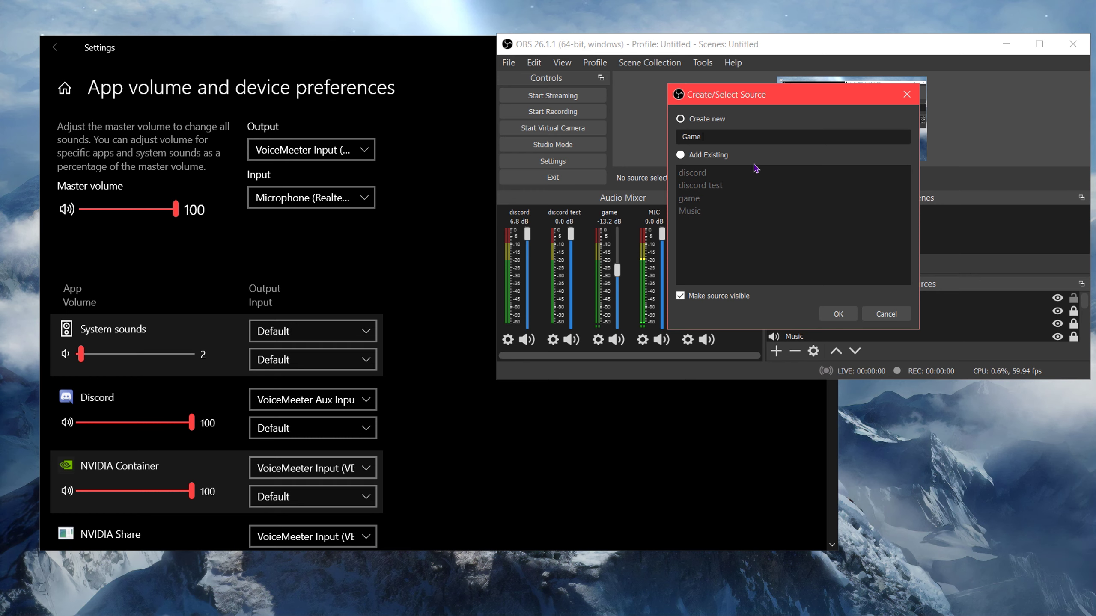
pyautogui.click(827, 314)
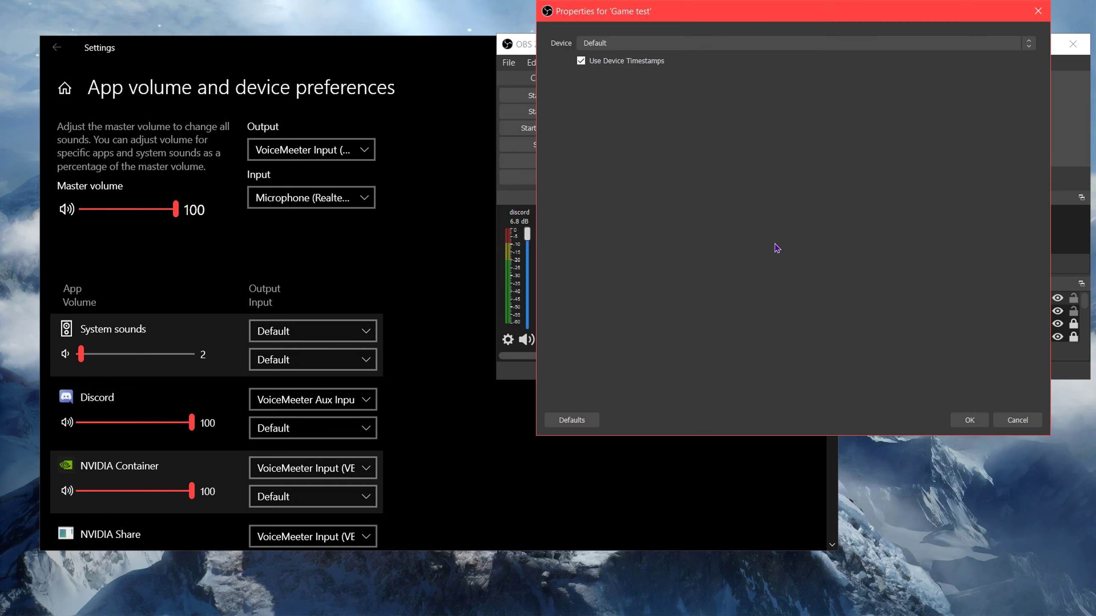
pyautogui.click(619, 43)
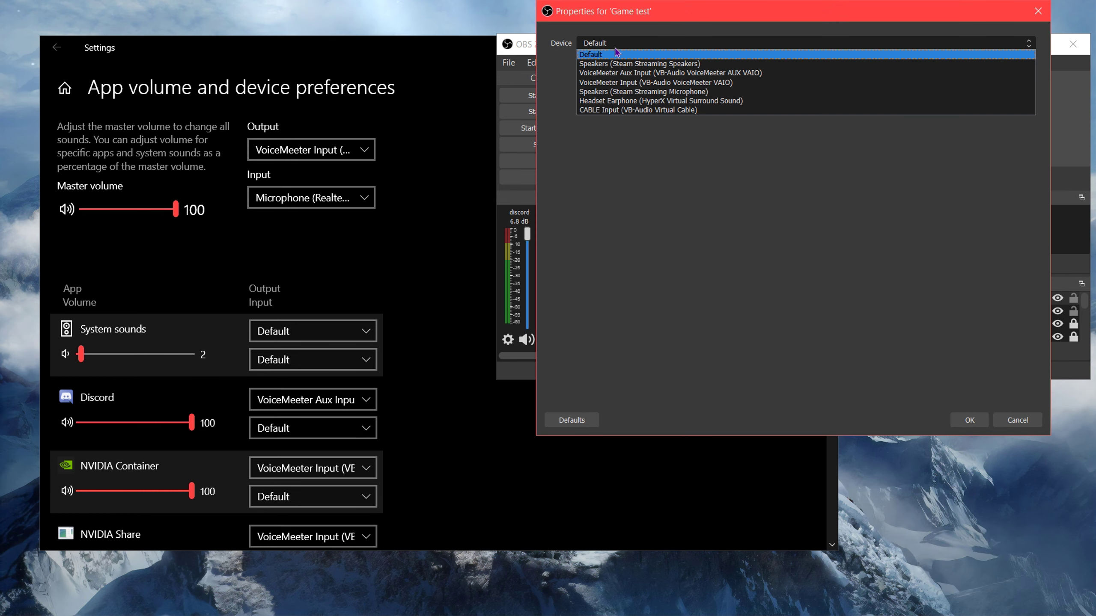
pyautogui.click(611, 86)
pyautogui.click(969, 420)
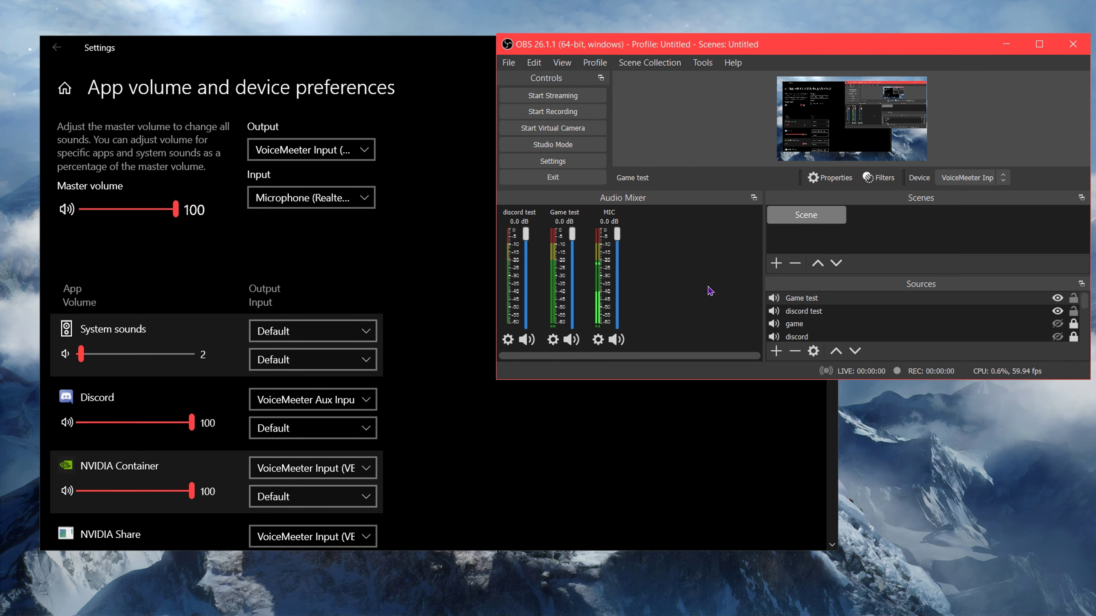
# Add an Audio Output Capture source named "Music test" using the CABLE Input (VB-Audio Virtual Cable) device.
pyautogui.click(776, 351)
pyautogui.click(806, 390)
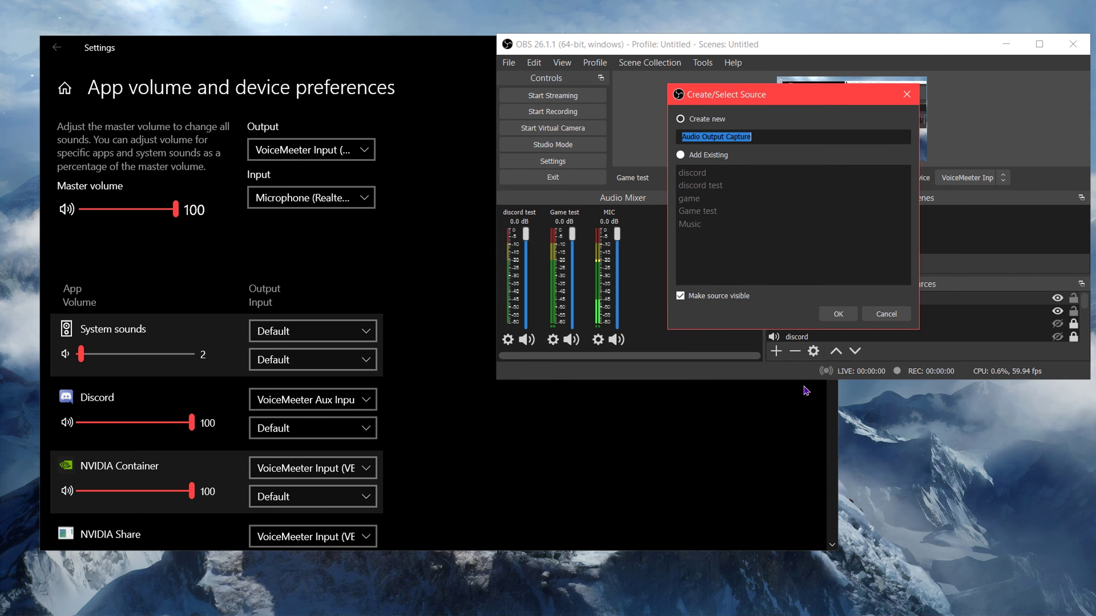
pyautogui.write('Music test')
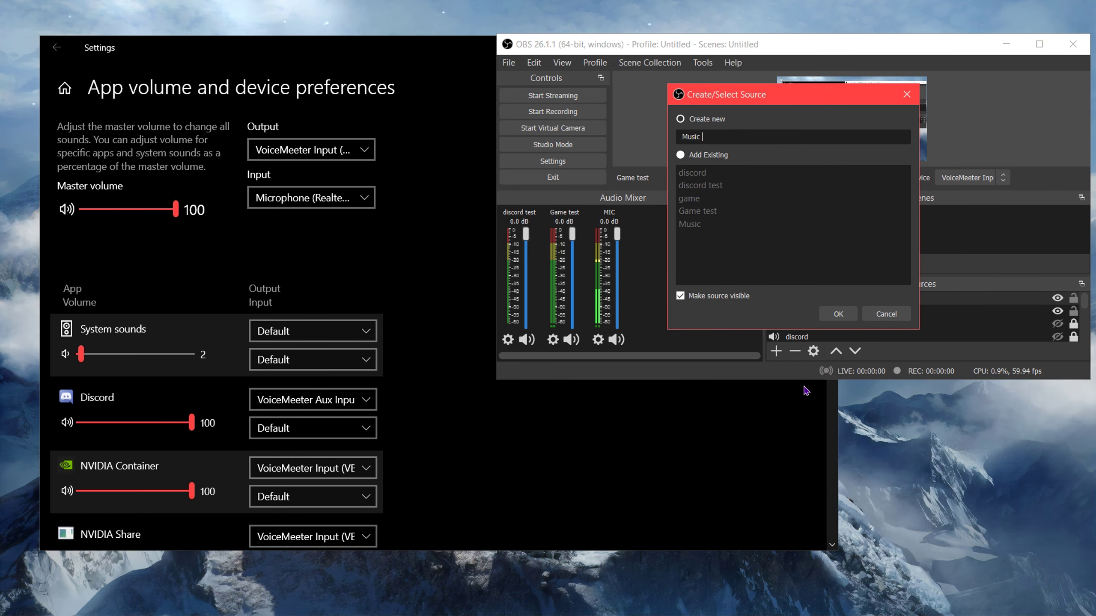
pyautogui.click(837, 314)
pyautogui.click(587, 43)
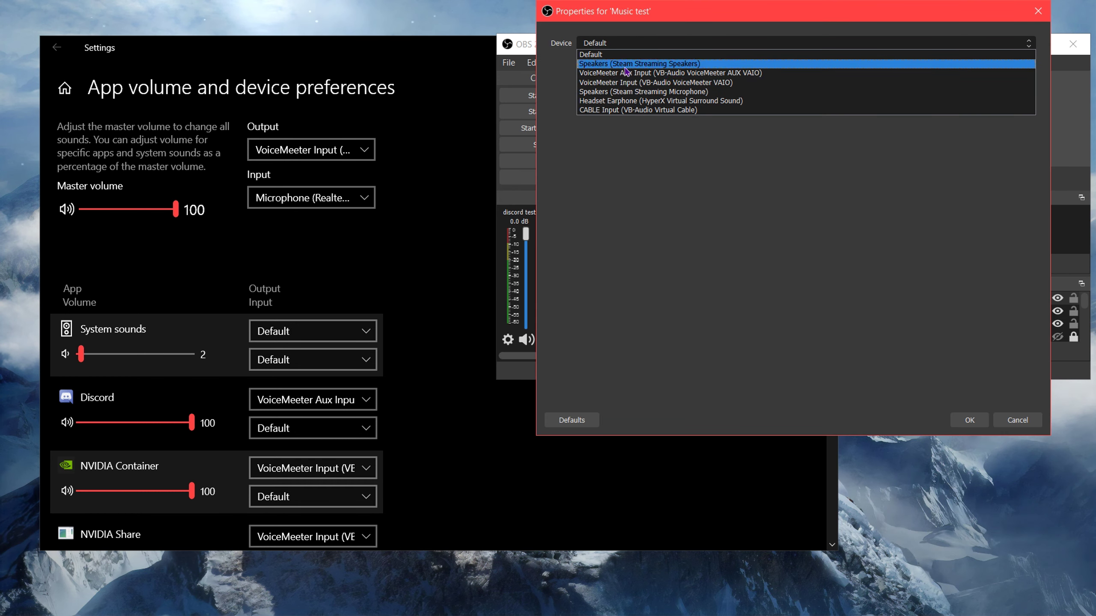
pyautogui.click(598, 111)
pyautogui.click(966, 420)
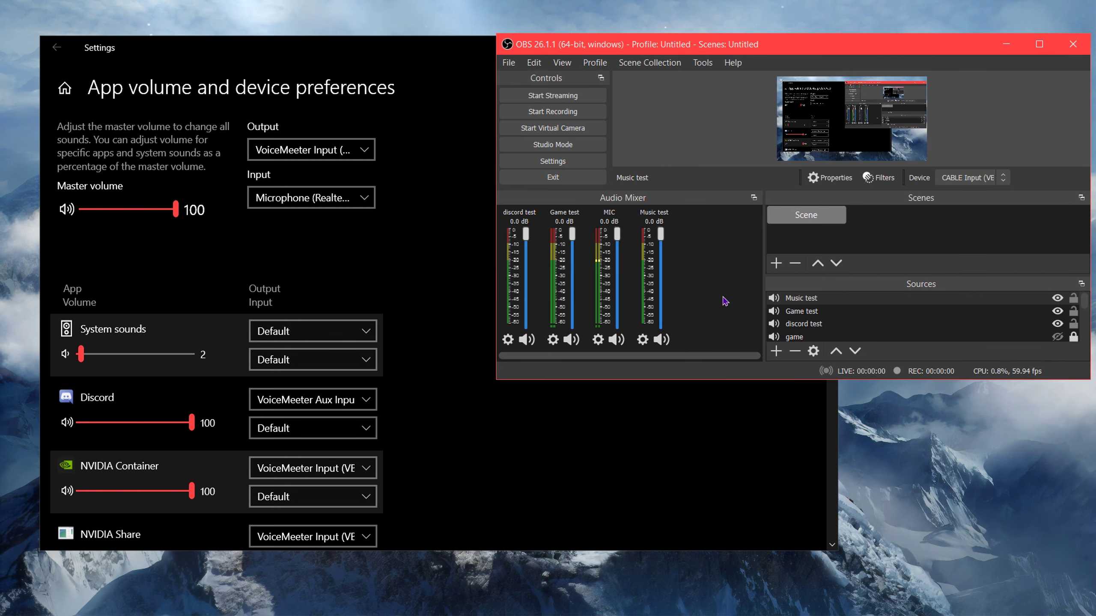
# Check the streaming Audio Track and Twitch VOD Track assignments in the output settings.
pyautogui.click(588, 165)
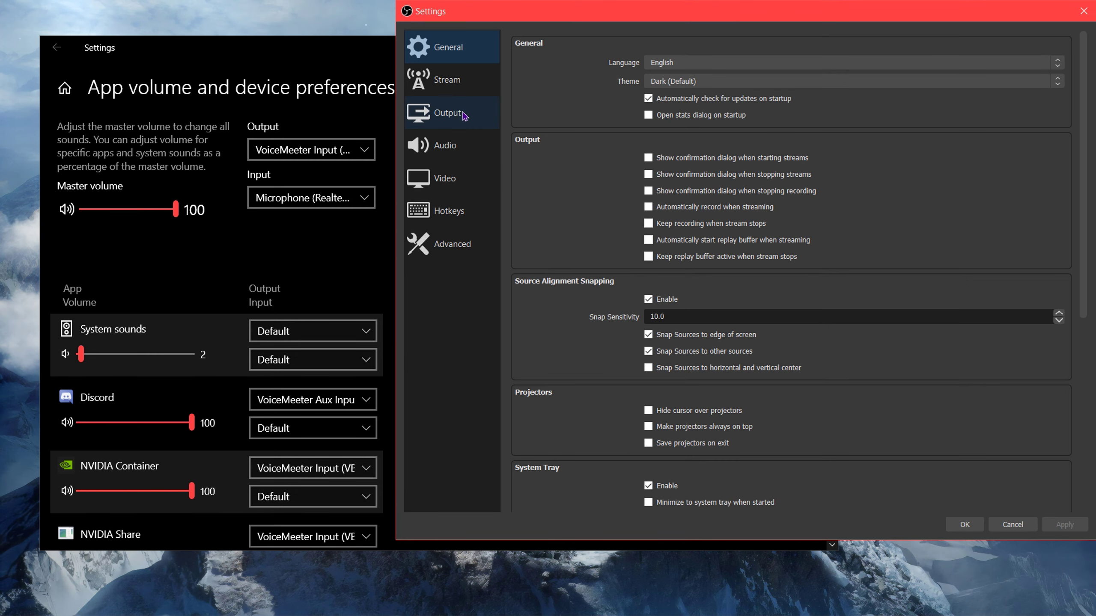
pyautogui.click(463, 115)
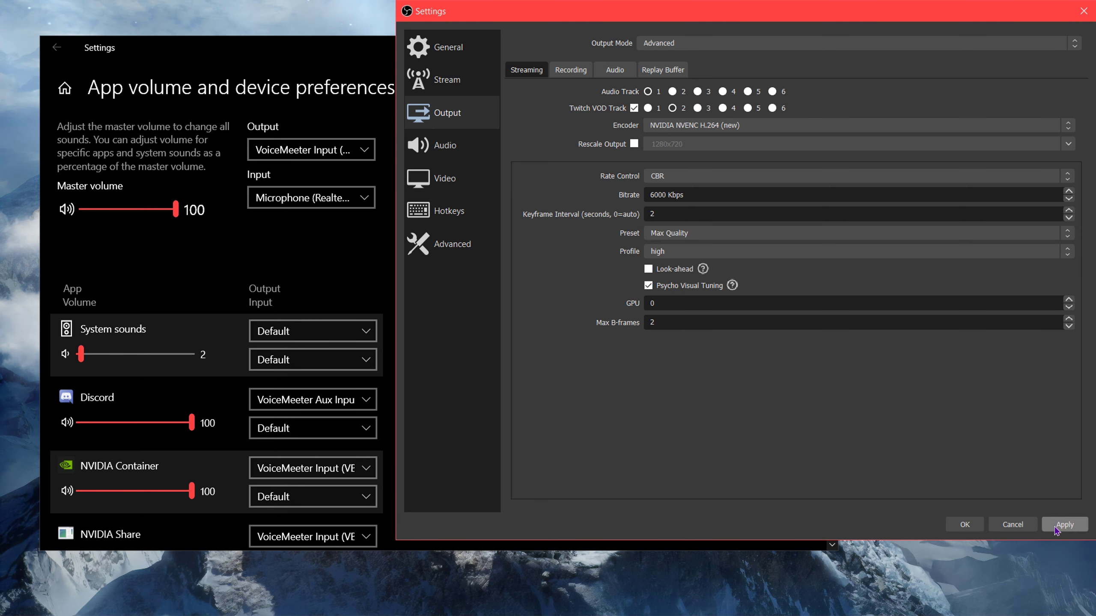
pyautogui.click(1013, 525)
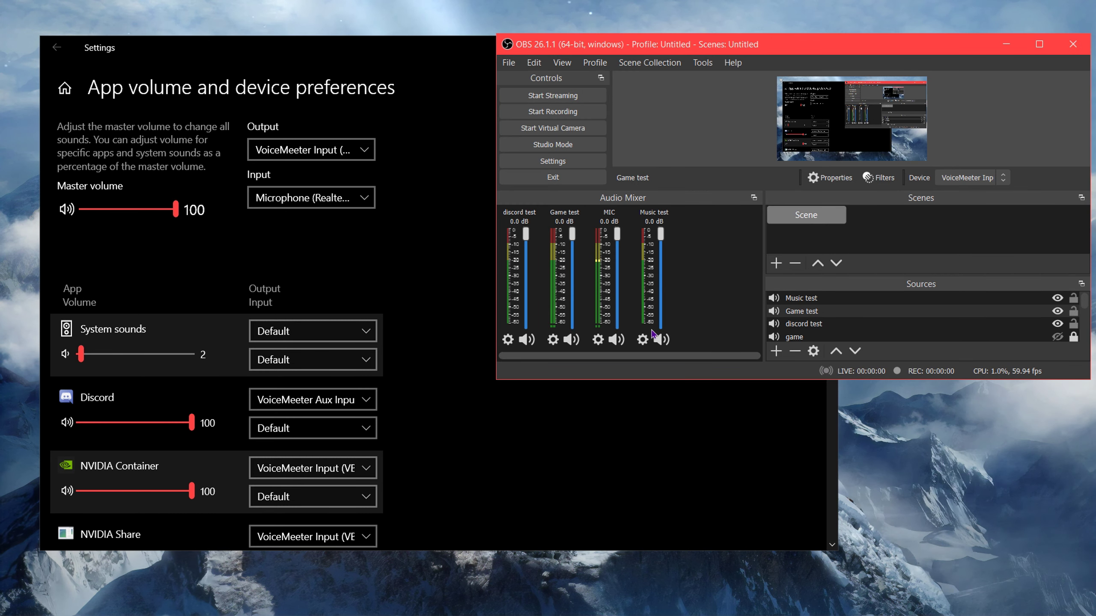
# Exclude the Music test source from track 2 in the advanced audio properties.
pyautogui.click(643, 342)
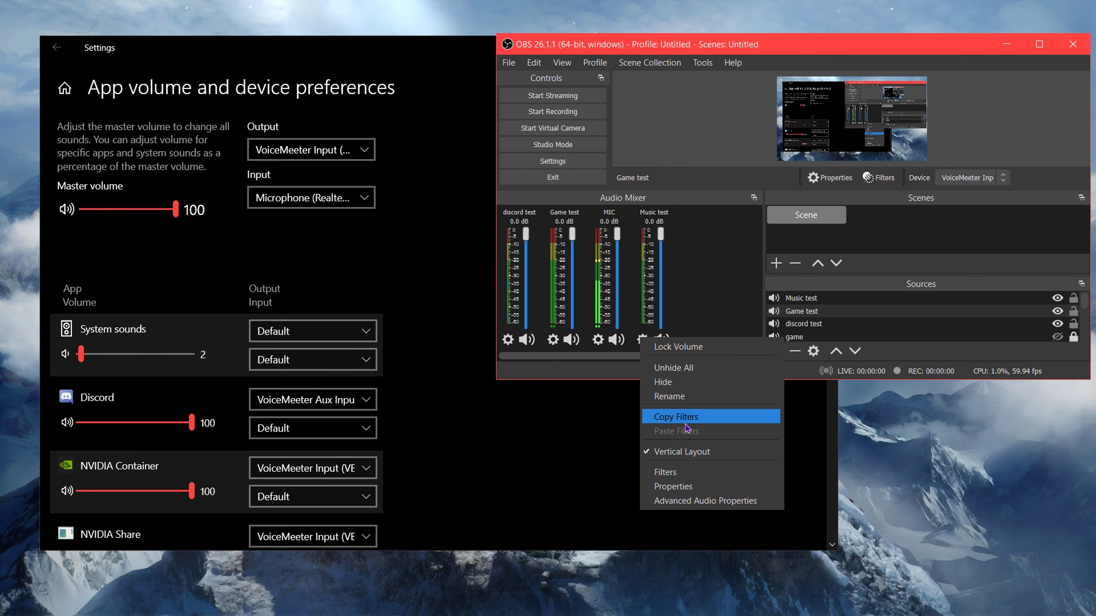
pyautogui.click(681, 501)
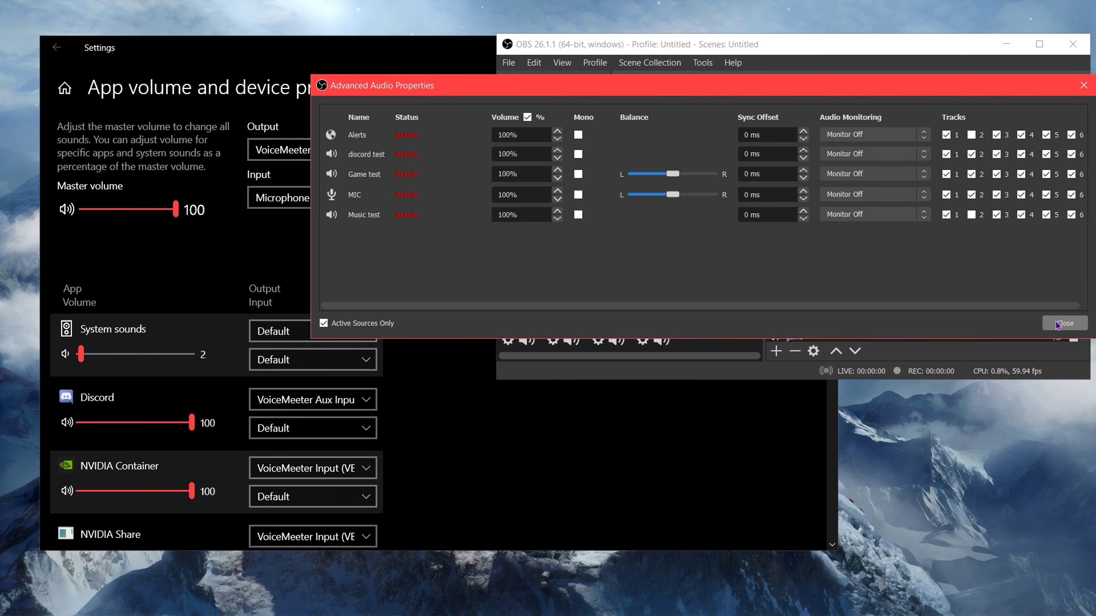
pyautogui.press('Escape')
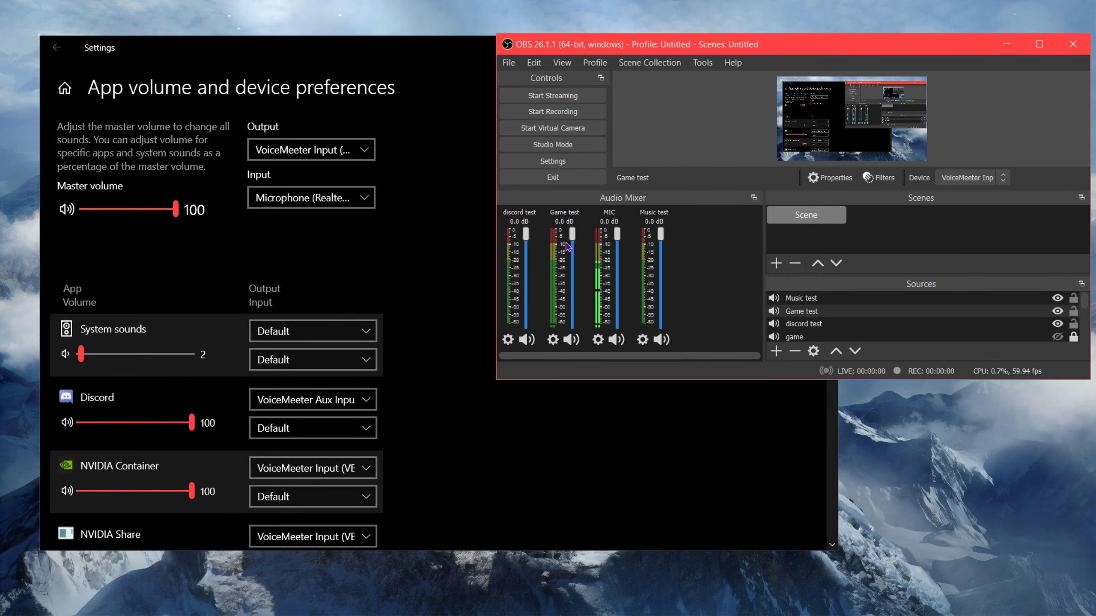
# Set Rocket League's output device to Default in the Windows per-app volume list.
pyautogui.scroll(-6, 138, 139)
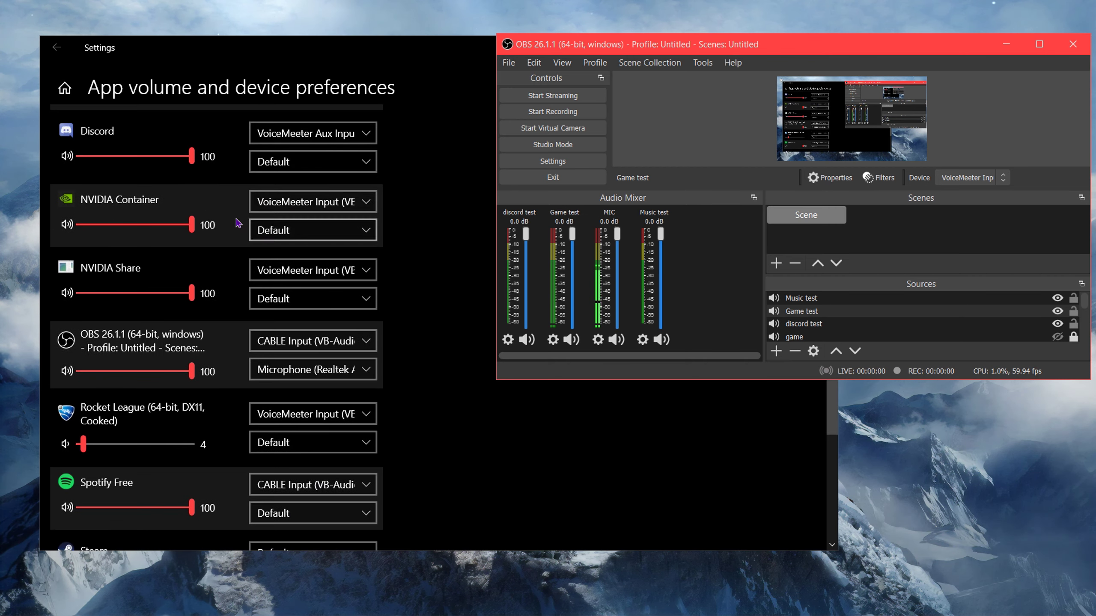
pyautogui.scroll(-5, 138, 139)
pyautogui.scroll(8, 138, 139)
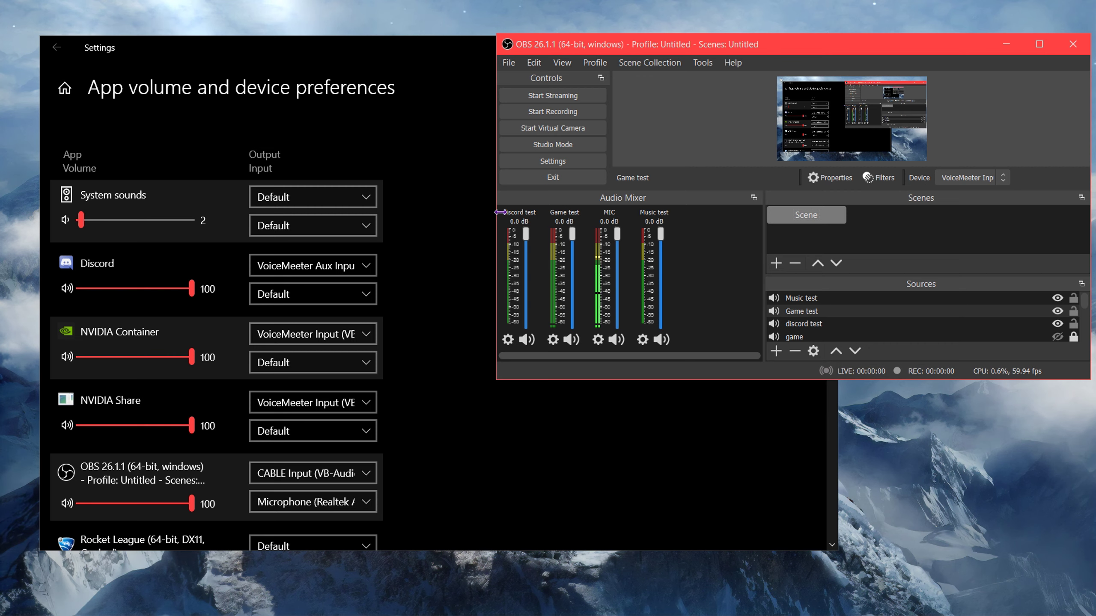
pyautogui.click(272, 273)
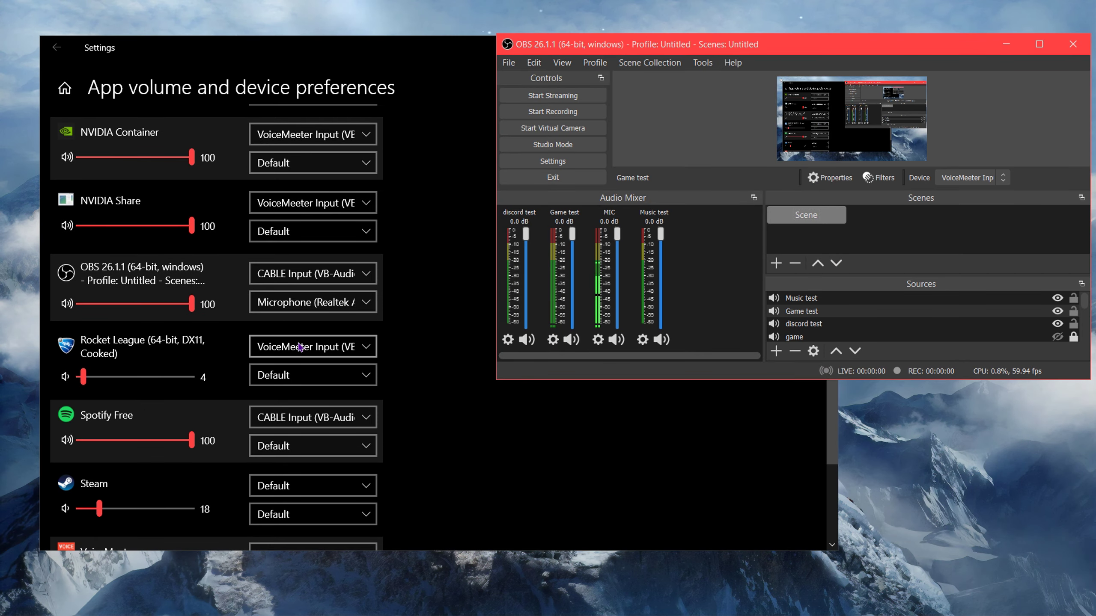
pyautogui.click(301, 347)
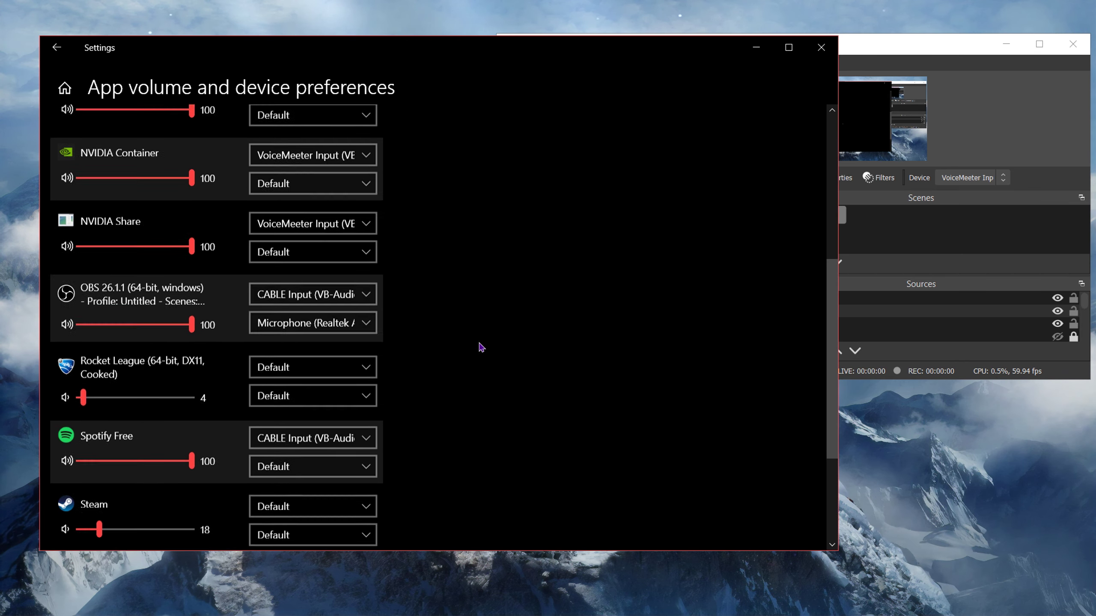
# Check the master output device and set Rocket League's output device to VoiceMeeter Input (VB-Audio VoiceMeeter VAIO).
pyautogui.scroll(5, 453, 346)
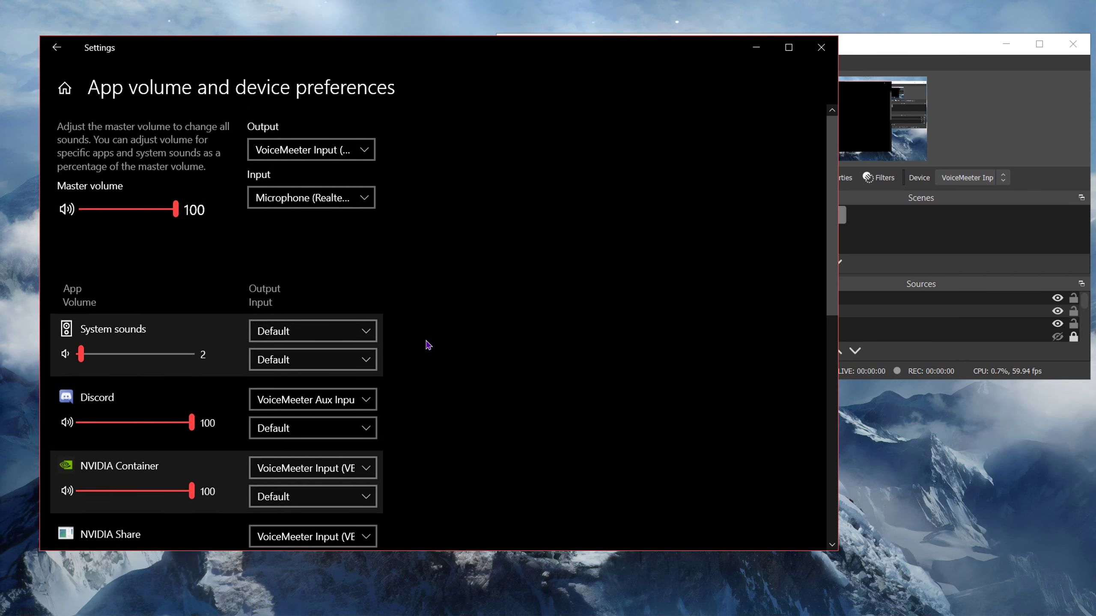
pyautogui.click(316, 156)
pyautogui.click(329, 159)
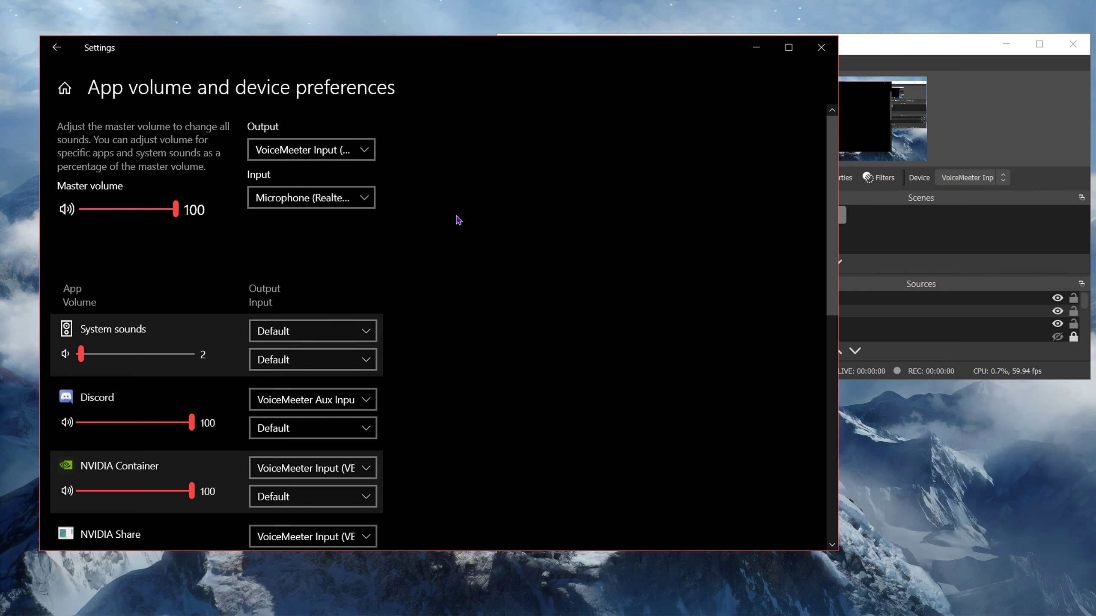
pyautogui.scroll(-10, 455, 218)
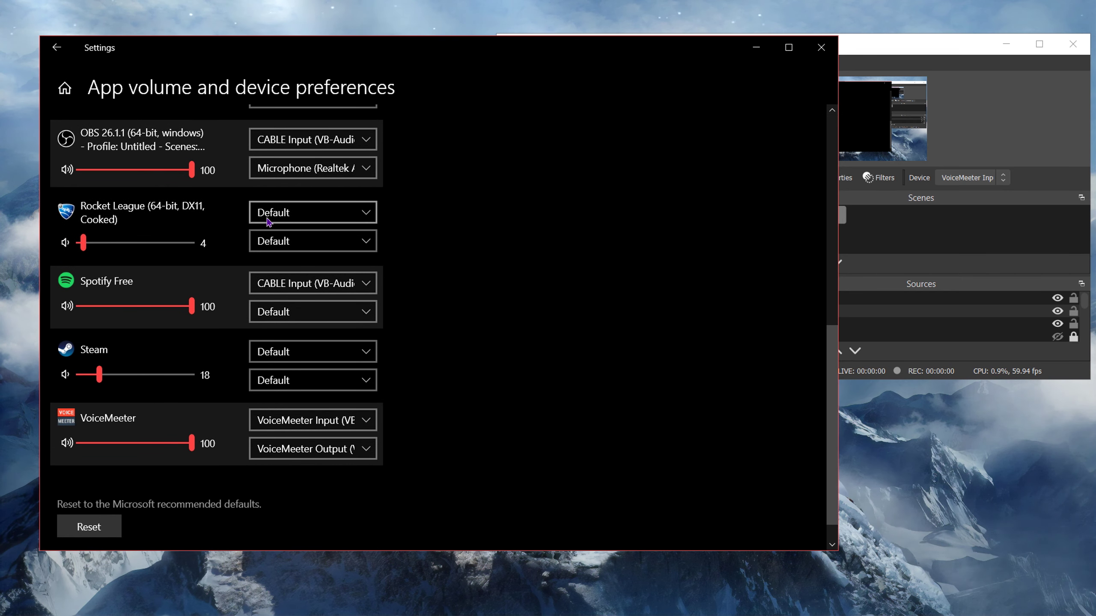
pyautogui.click(309, 213)
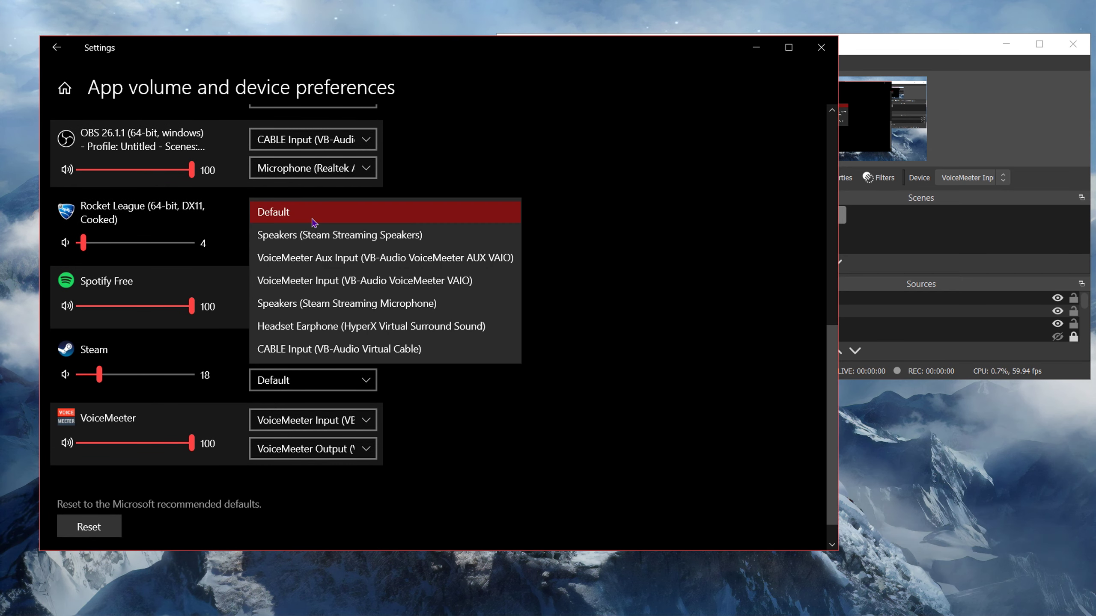
pyautogui.click(319, 282)
pyautogui.click(536, 412)
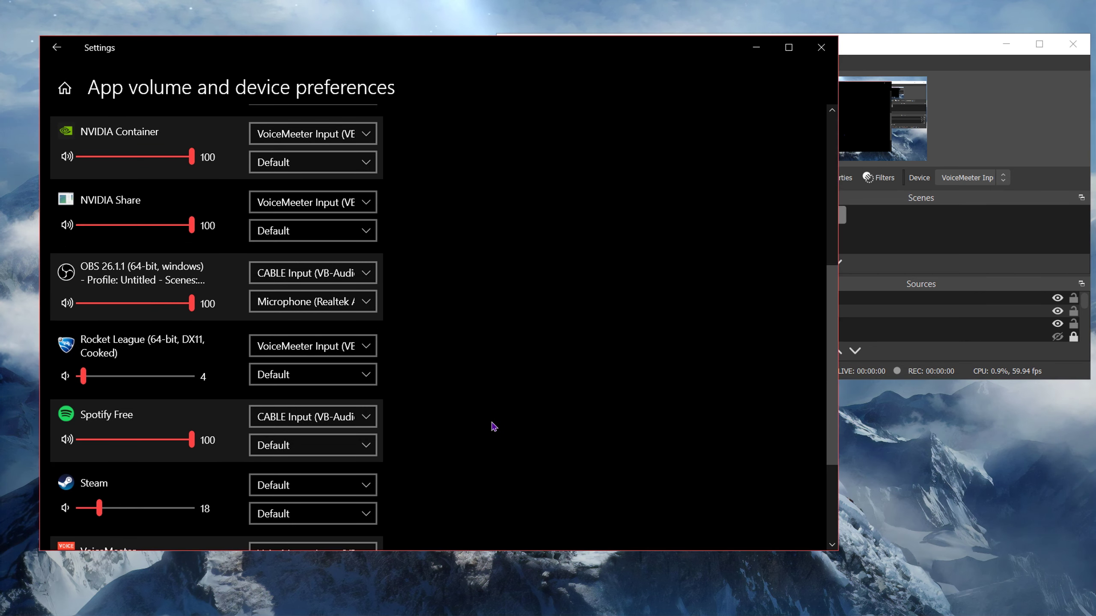
# Select CABLE Input (VB-Audio Virtual Cable) as Spotify's output device.
pyautogui.scroll(-2, 424, 399)
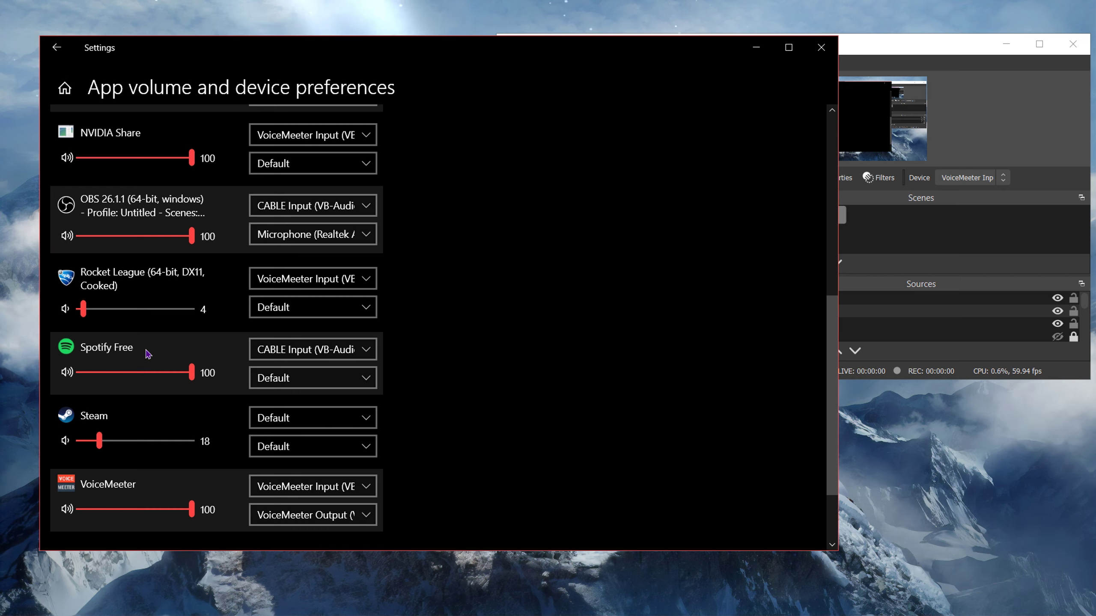
pyautogui.click(283, 357)
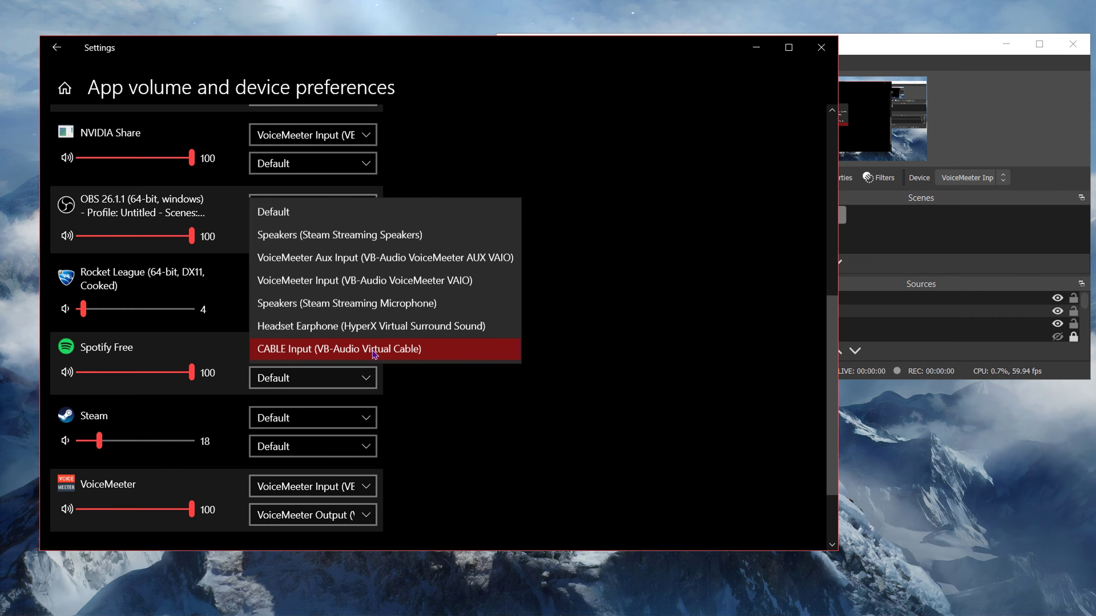
pyautogui.click(357, 350)
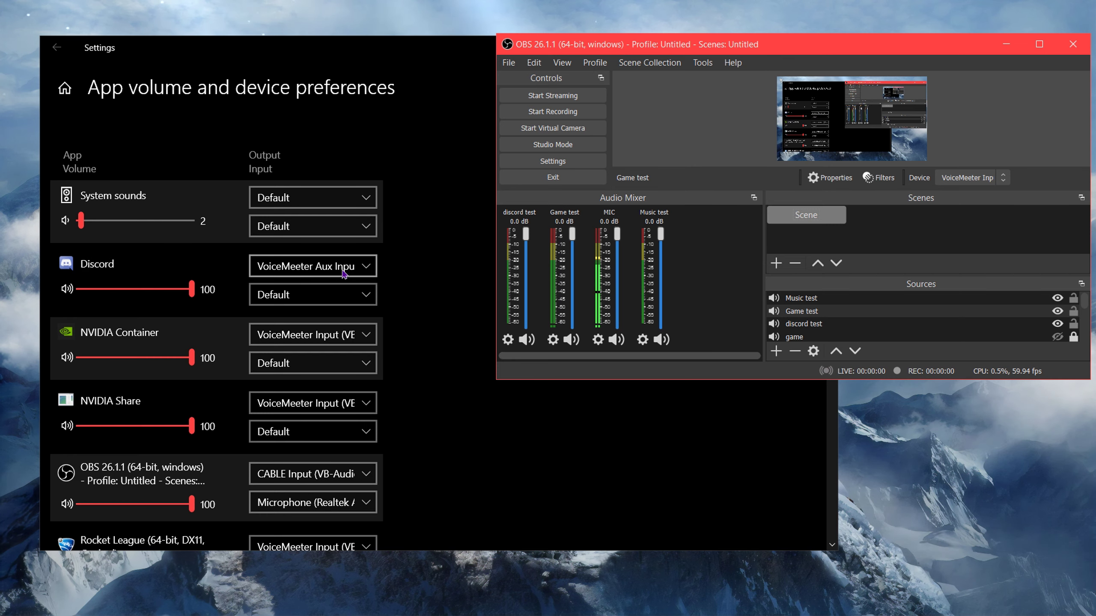
# In OBS, compare the devices of the discord test, Game test and Music test sources with the Windows output devices of Discord, Rocket League and Spotify.
pyautogui.click(508, 340)
pyautogui.click(543, 466)
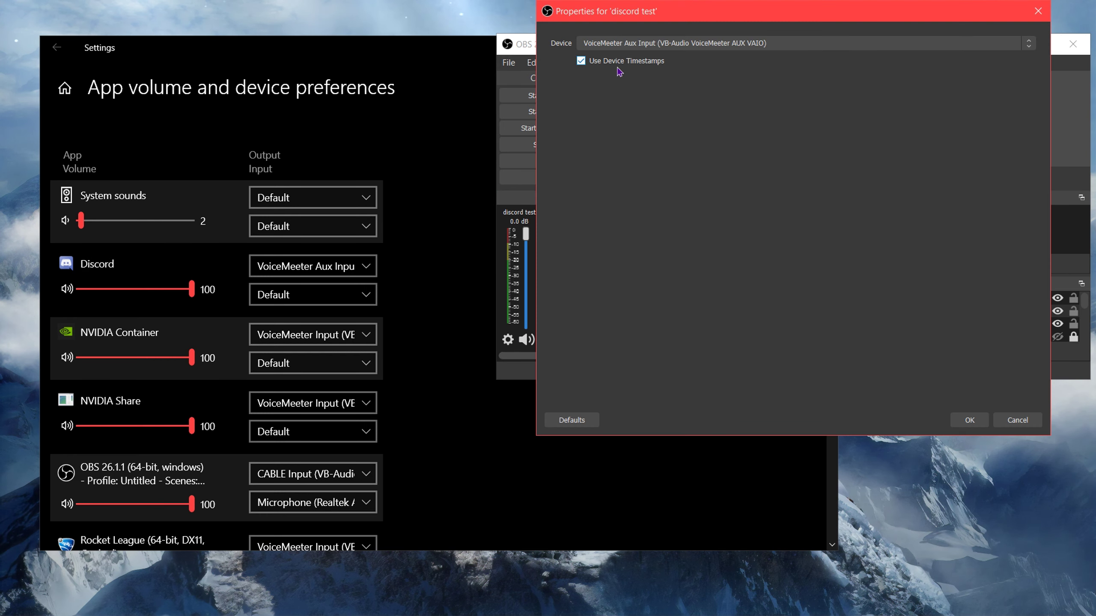
pyautogui.click(972, 423)
pyautogui.scroll(-4, 428, 326)
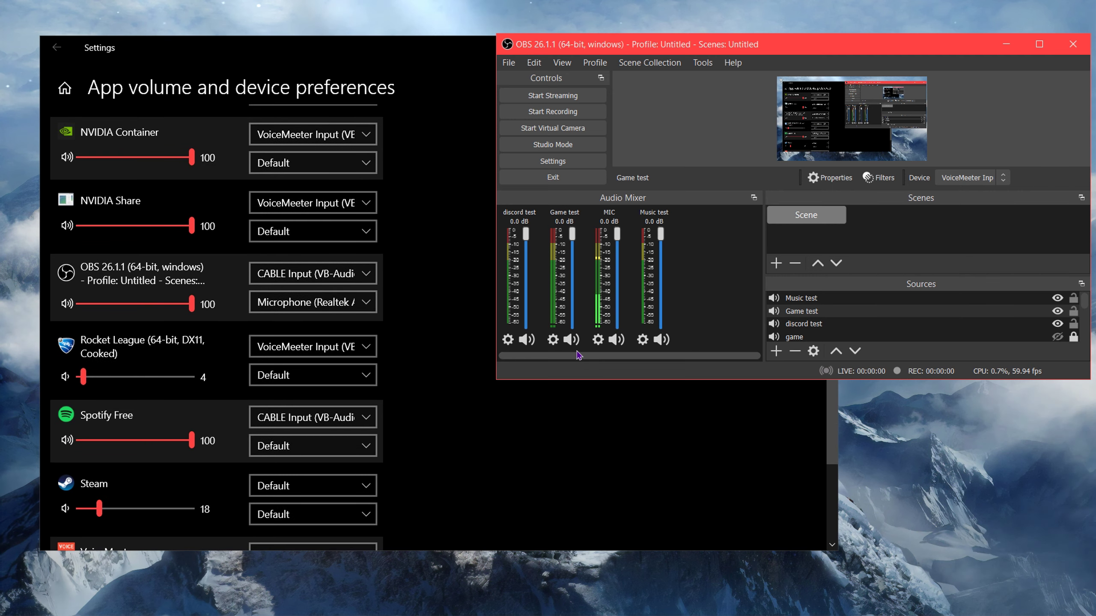
pyautogui.click(553, 339)
pyautogui.click(582, 496)
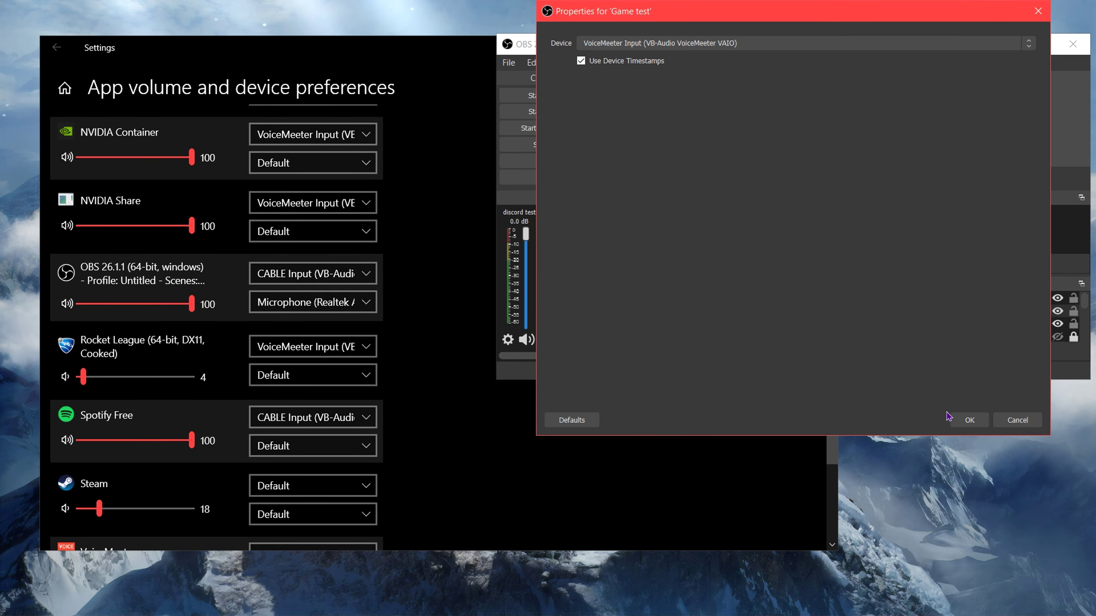
pyautogui.click(955, 422)
pyautogui.scroll(-3, 423, 312)
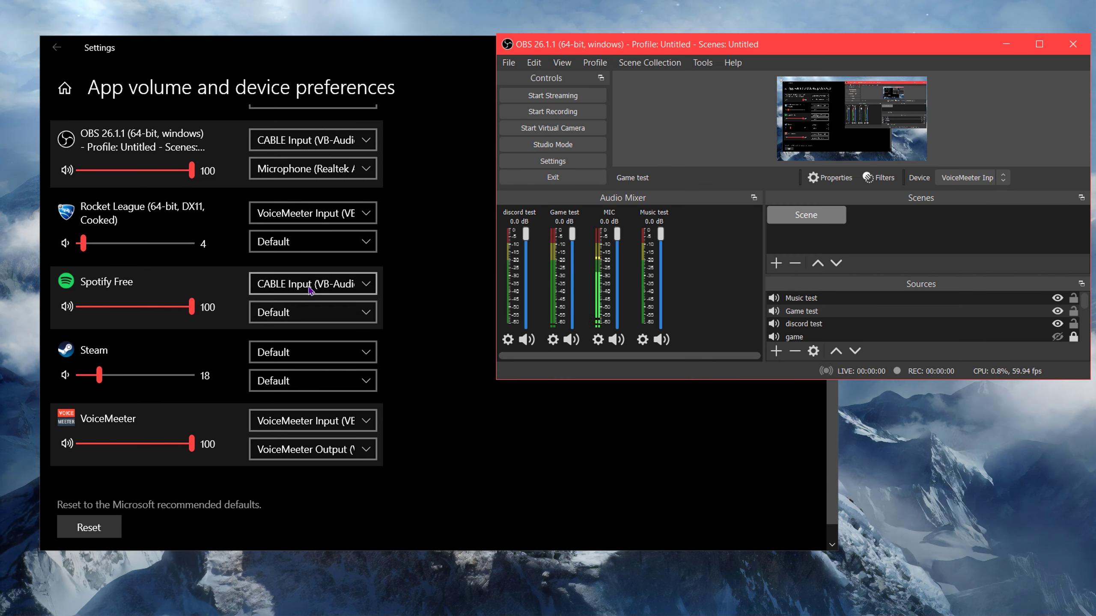
pyautogui.click(643, 340)
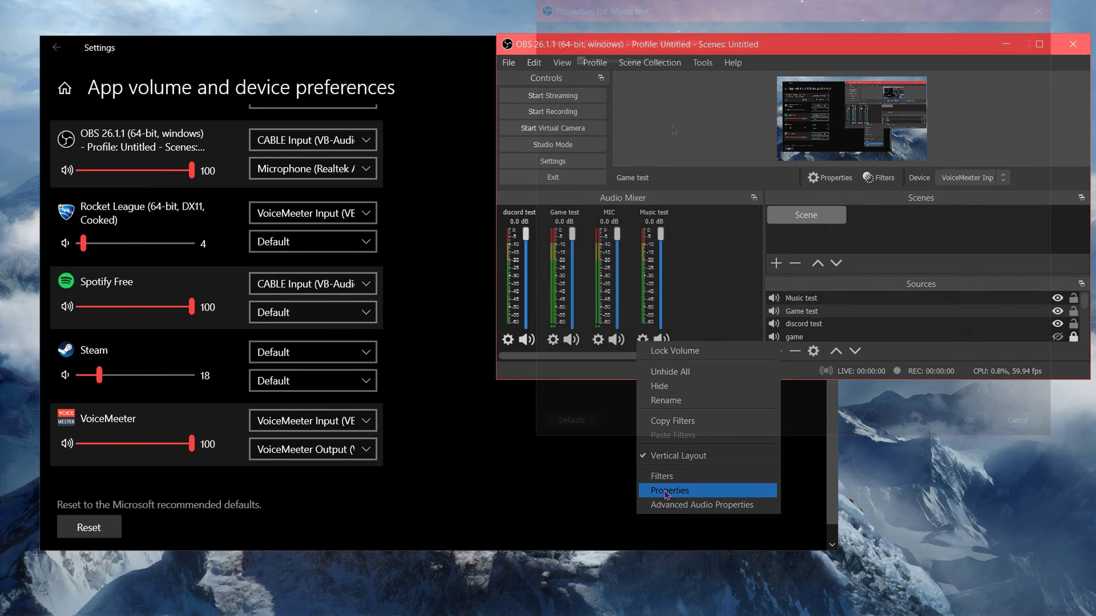
pyautogui.click(673, 558)
pyautogui.click(981, 424)
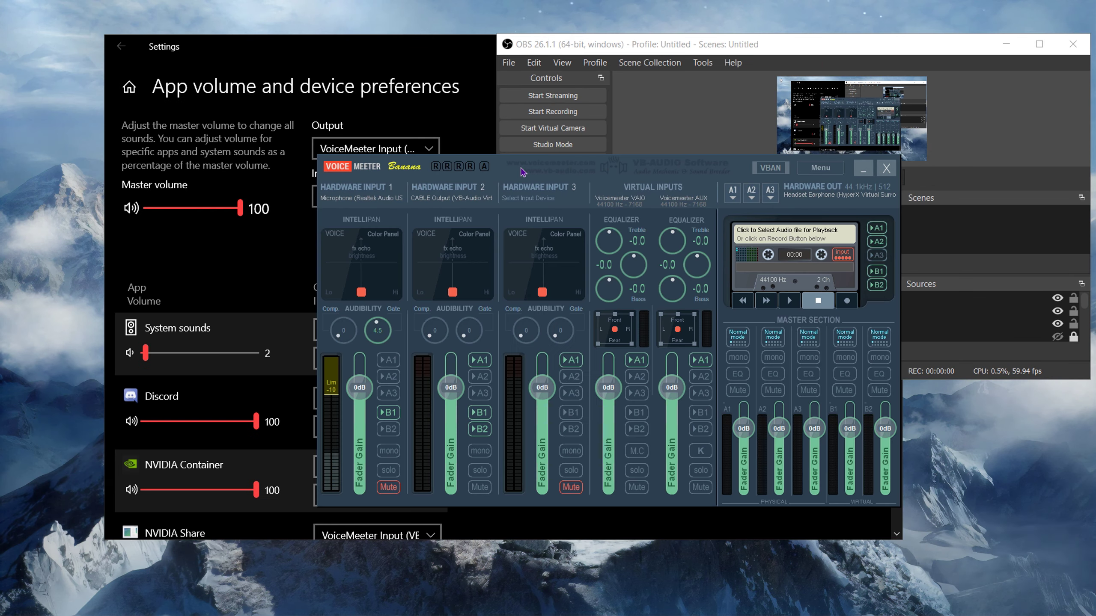